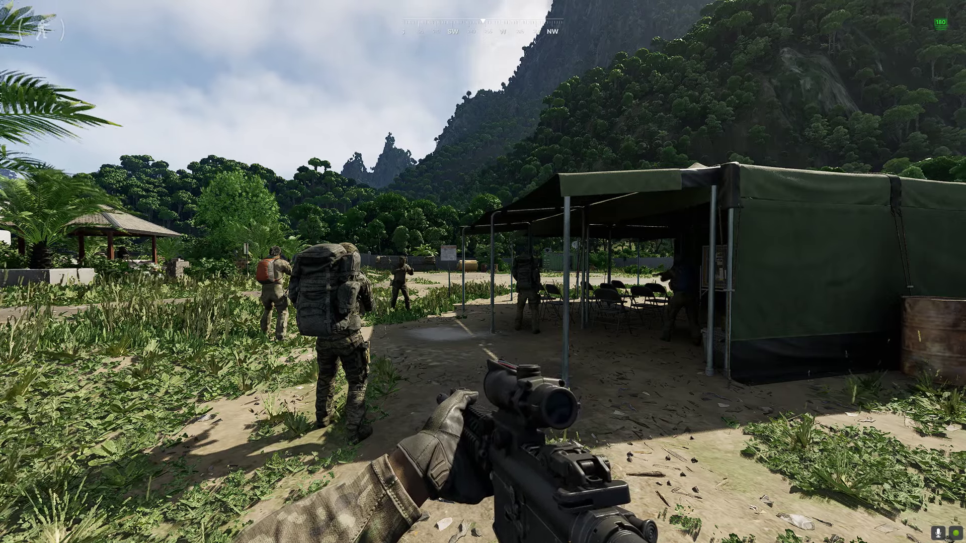
Walk into the tent and briefly aim down the rifle scope
key("w")
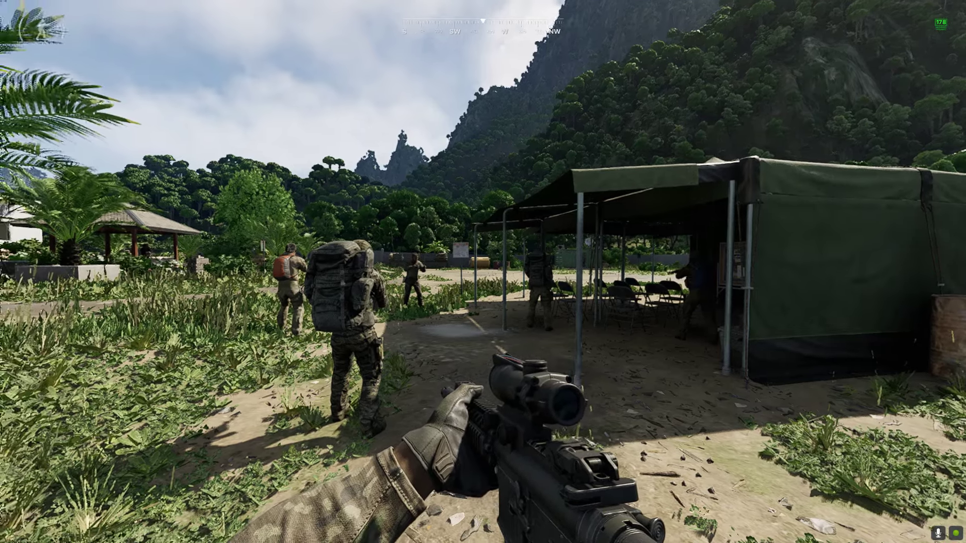
key("d")
key("w")
key("w")
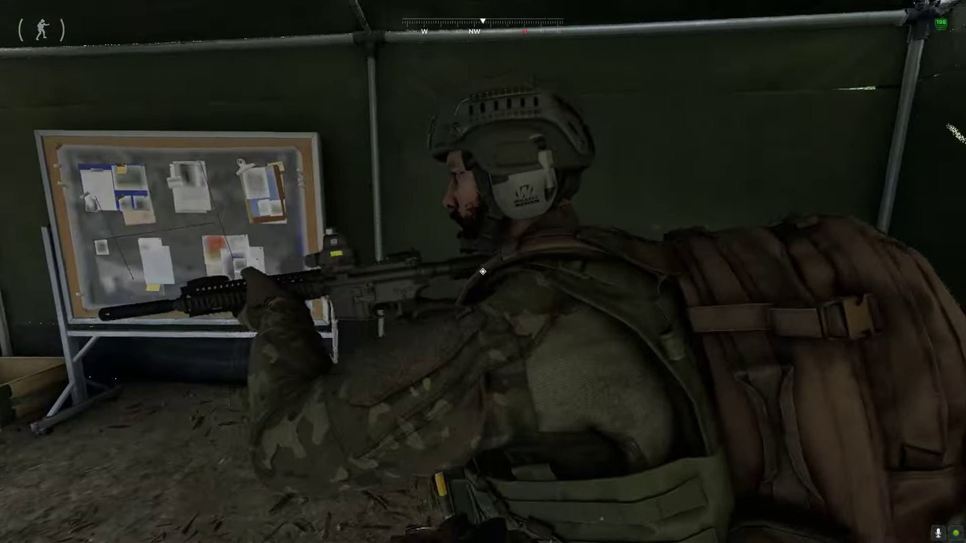
key("w")
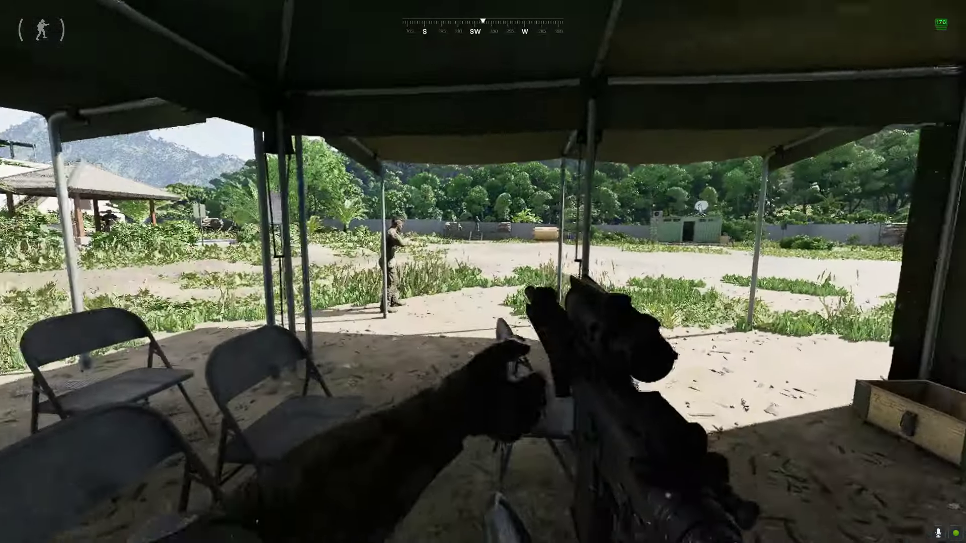
right_click(483, 272)
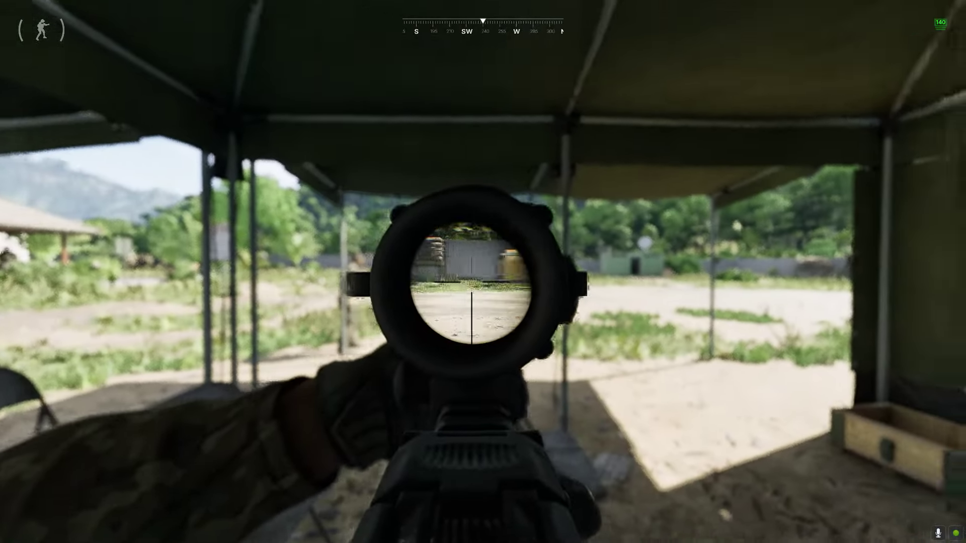
right_click(483, 272)
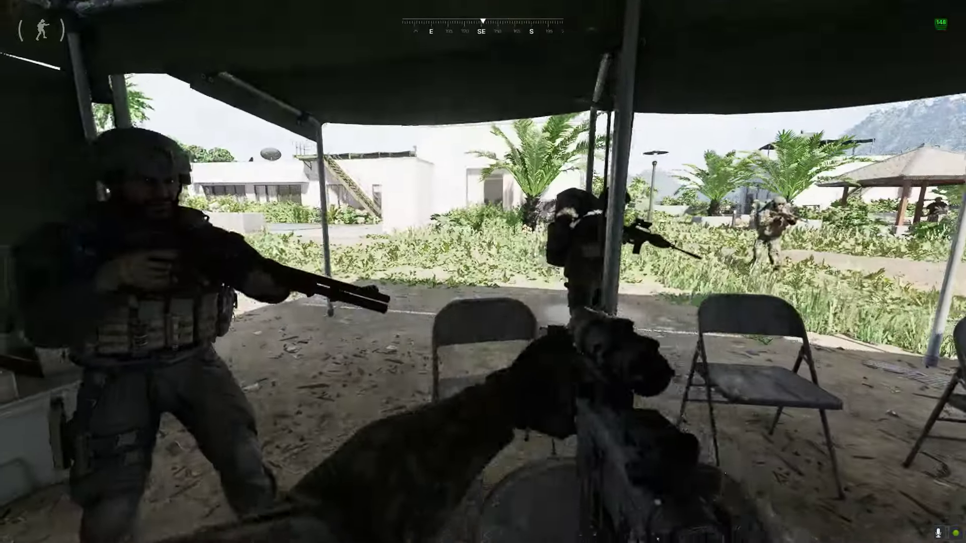
Walk out of the tent past the white building toward the firing range
key("w")
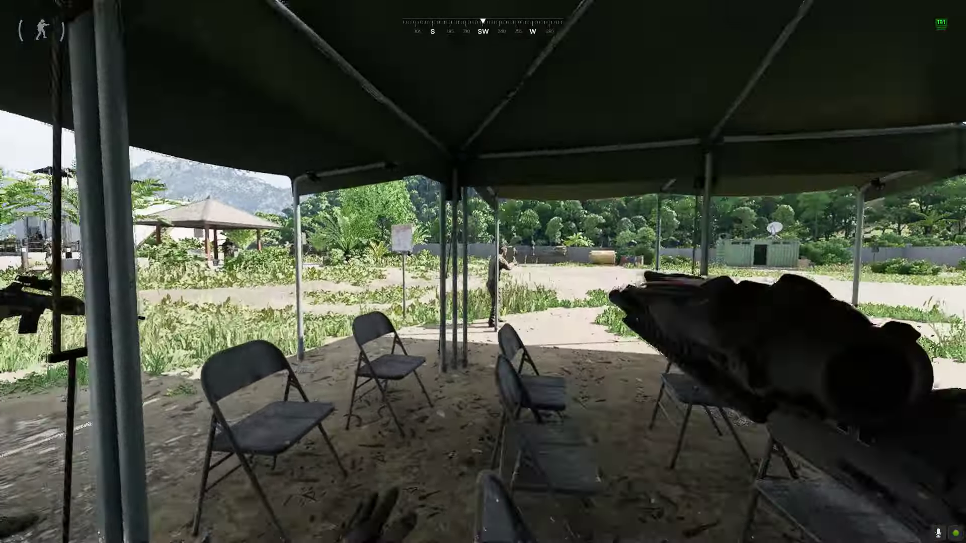
key("w")
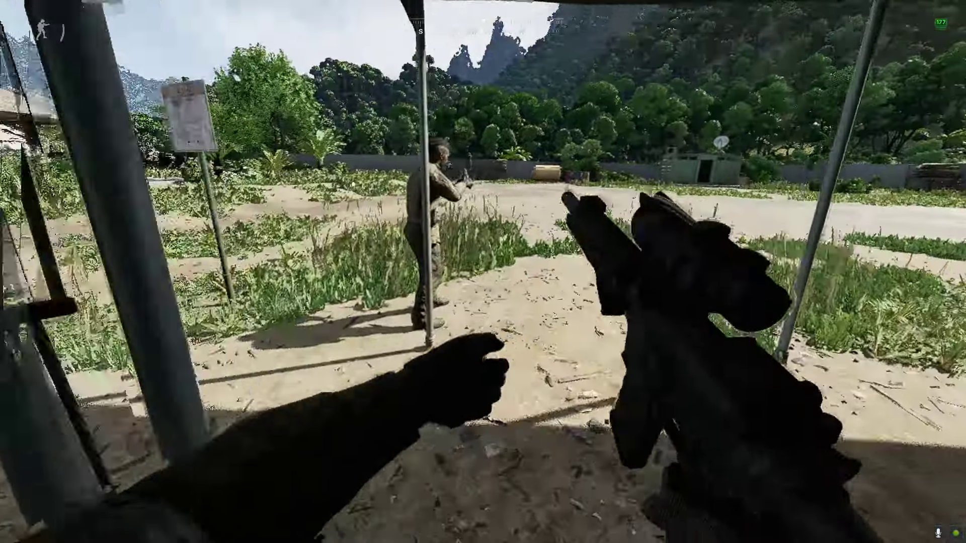
key("w")
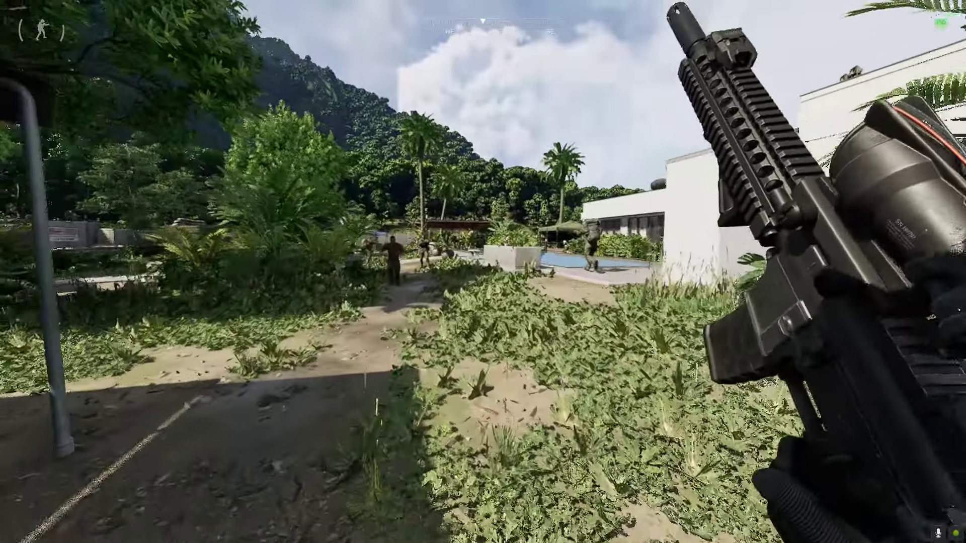
key("w")
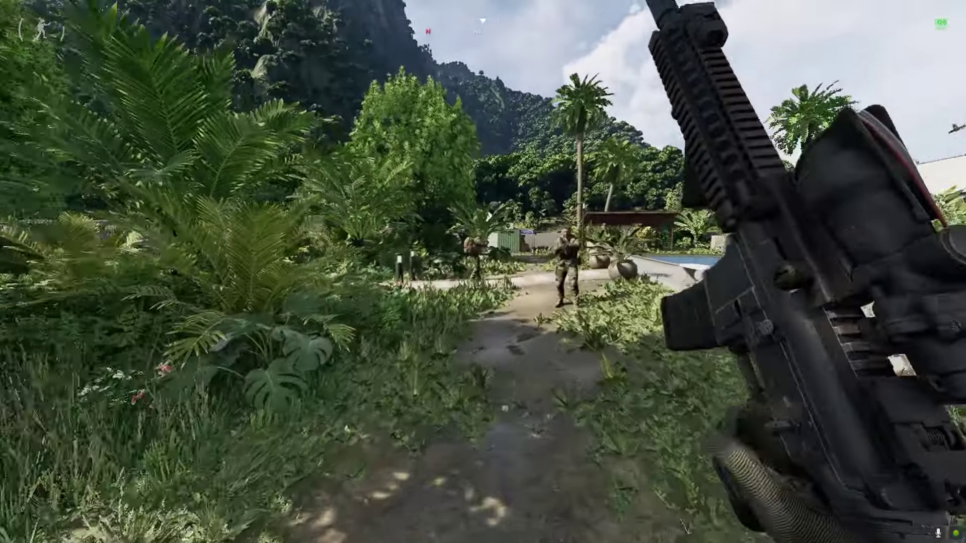
key("w")
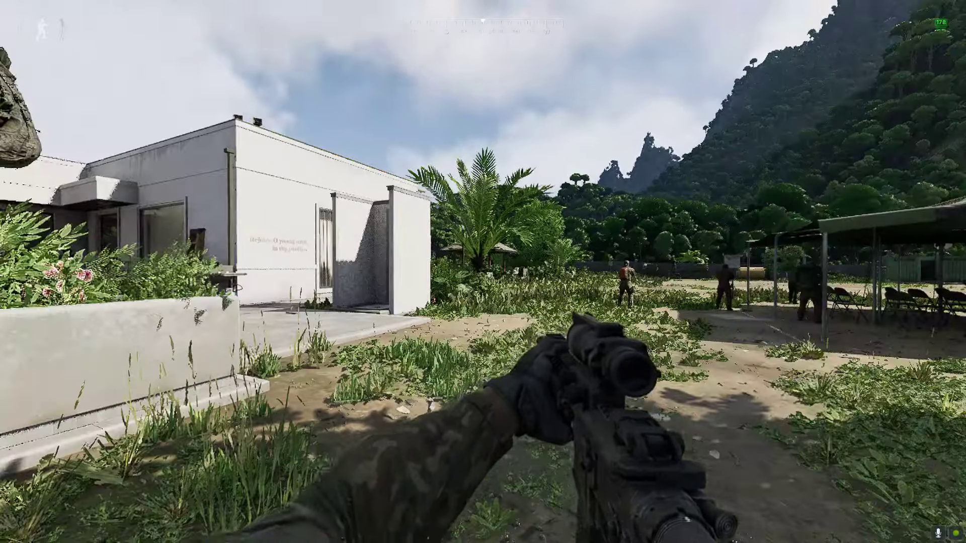
Open the Graphics settings from the gear screen, toggling Background frame rate limit to Unlimited, then back to 30 FPS
key("Tab")
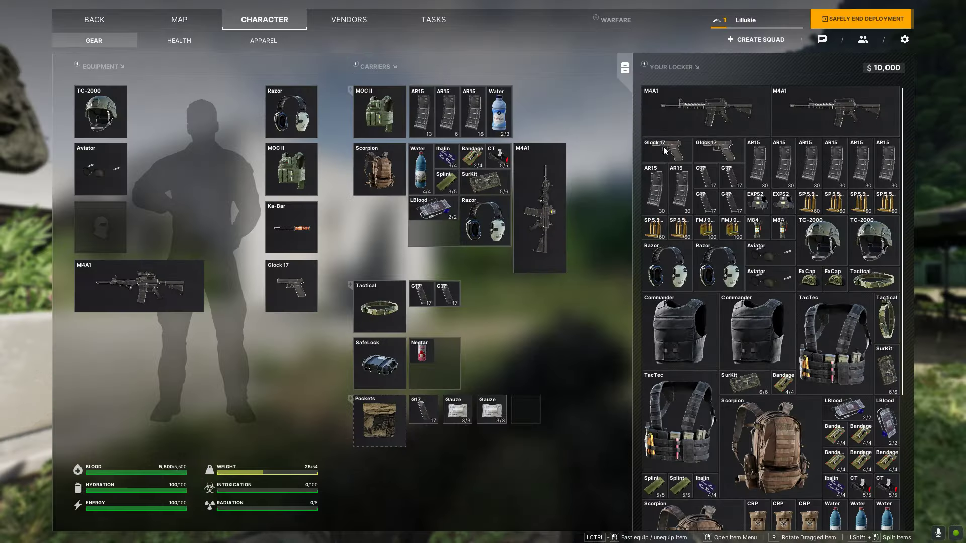
left_click(904, 38)
left_click(231, 39)
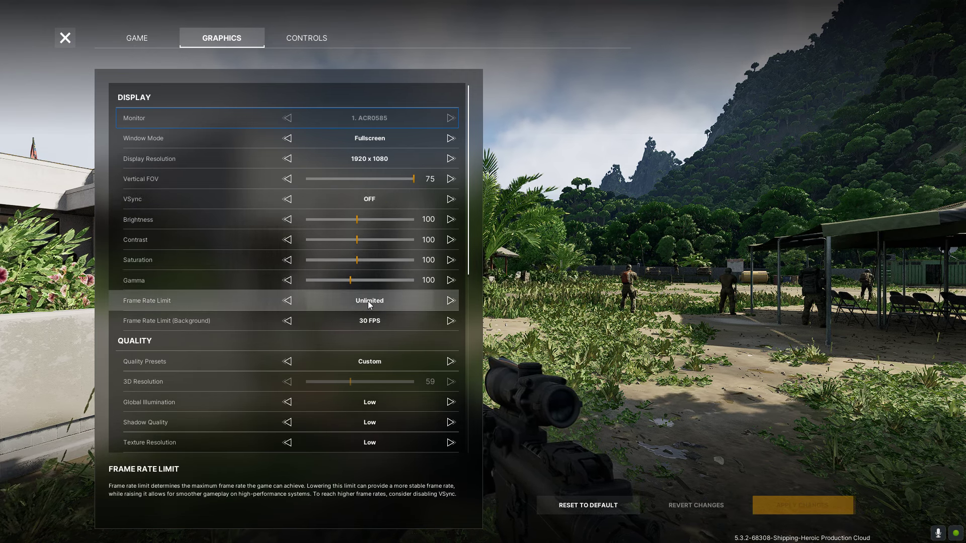
left_click(288, 321)
left_click(449, 322)
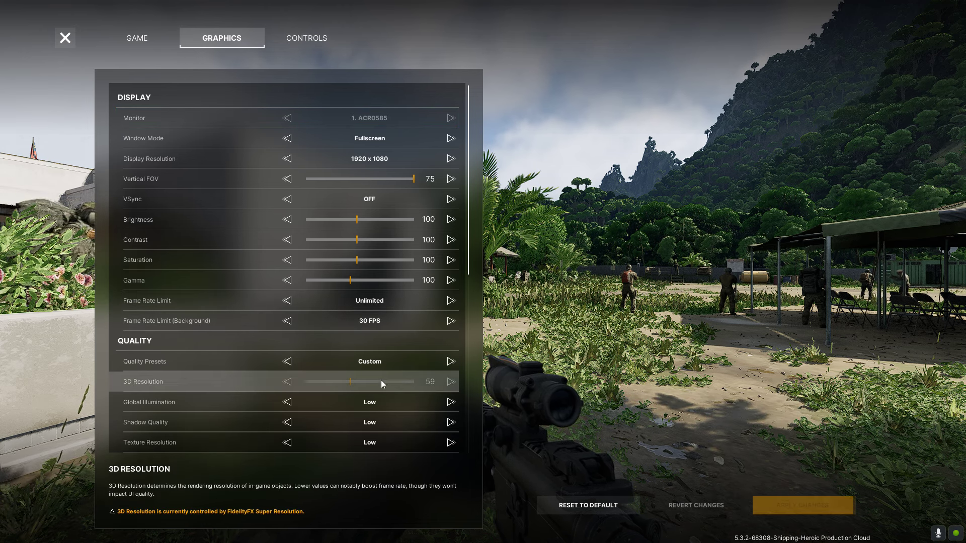
scroll(378, 395, "down", 2)
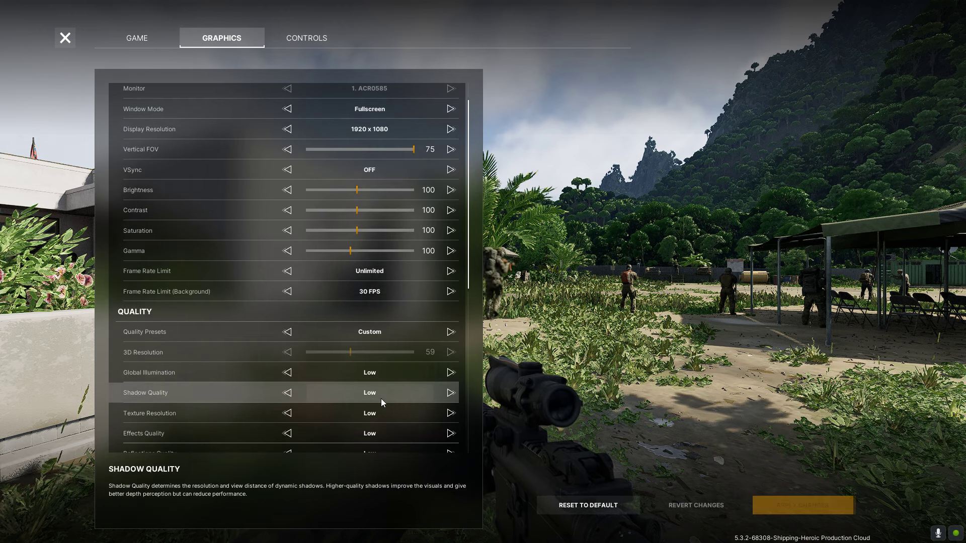
scroll(340, 403, "down", 8)
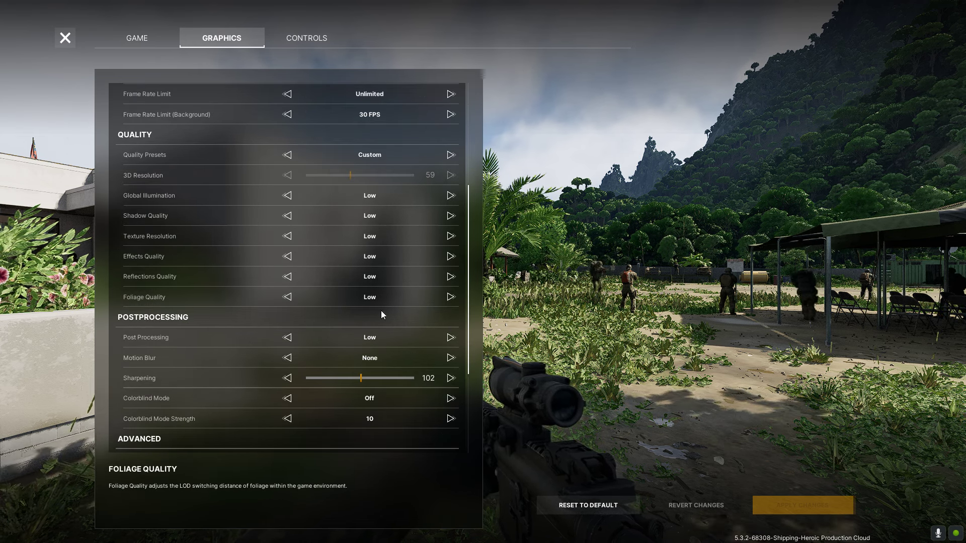
scroll(395, 368, "down", 1)
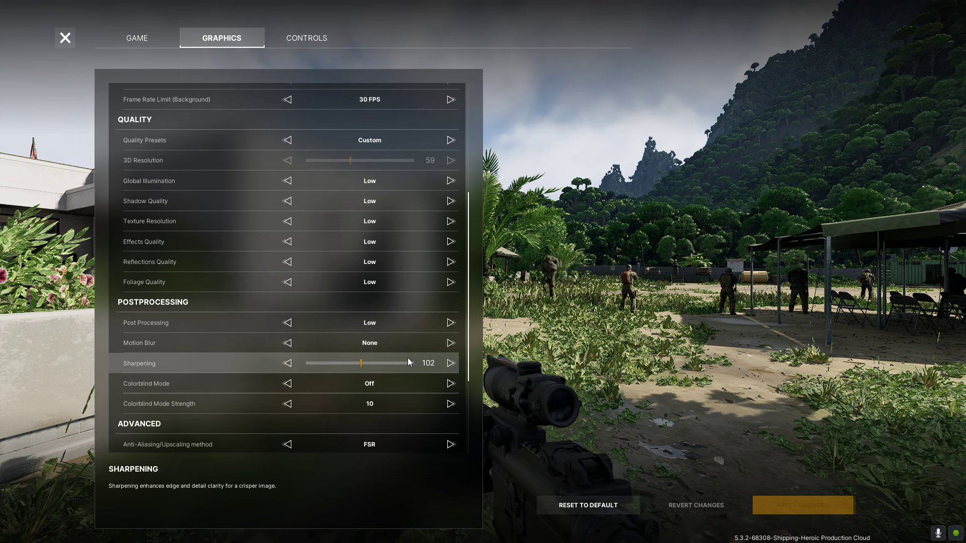
scroll(406, 363, "down", 1)
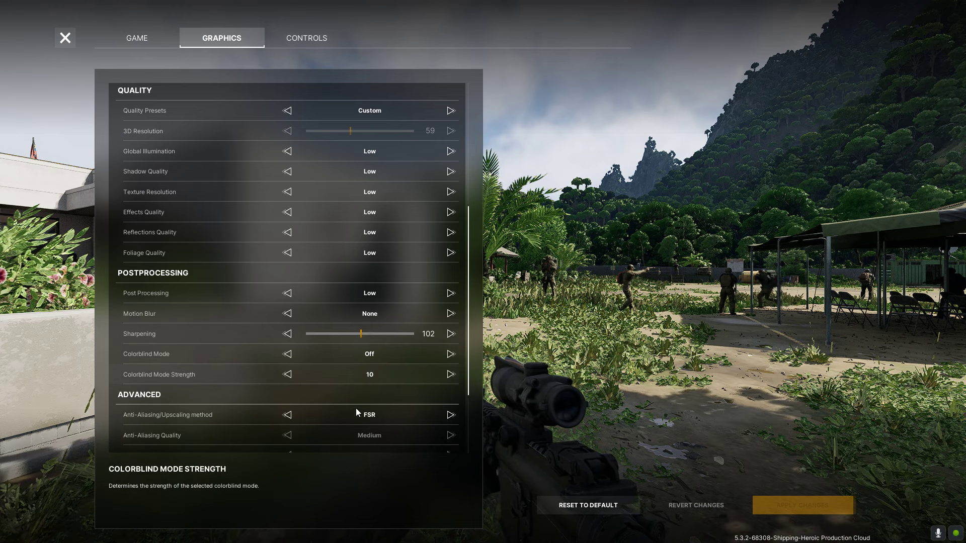
scroll(262, 373, "down", 4)
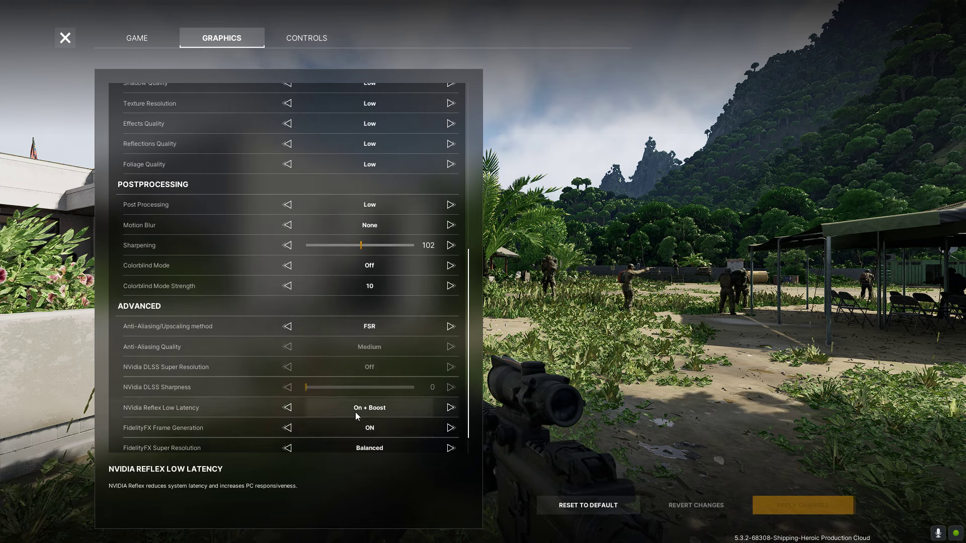
scroll(355, 412, "down", 1)
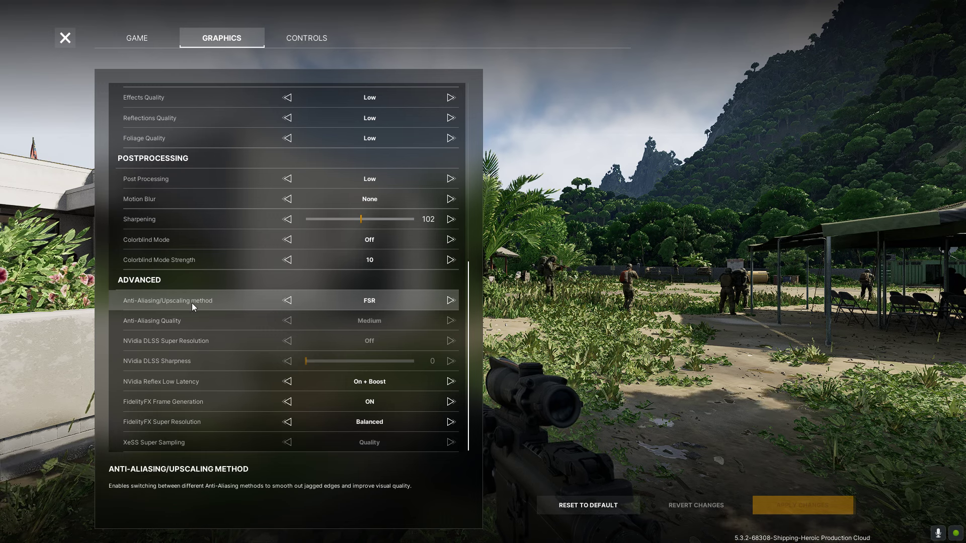
Apply DLSS as the upscaling method and return to gameplay, aiming down the scope
left_click(287, 300)
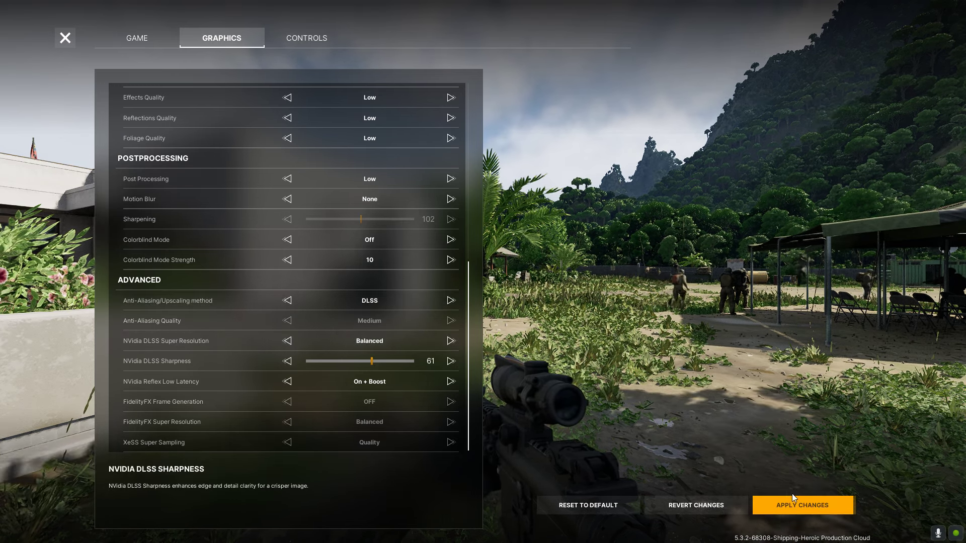
left_click(801, 508)
key("Escape")
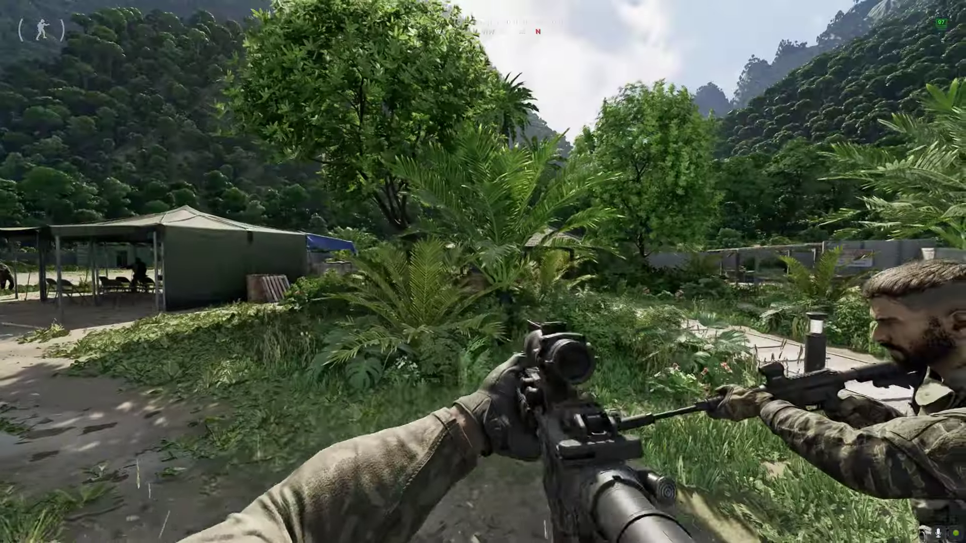
right_click(483, 271)
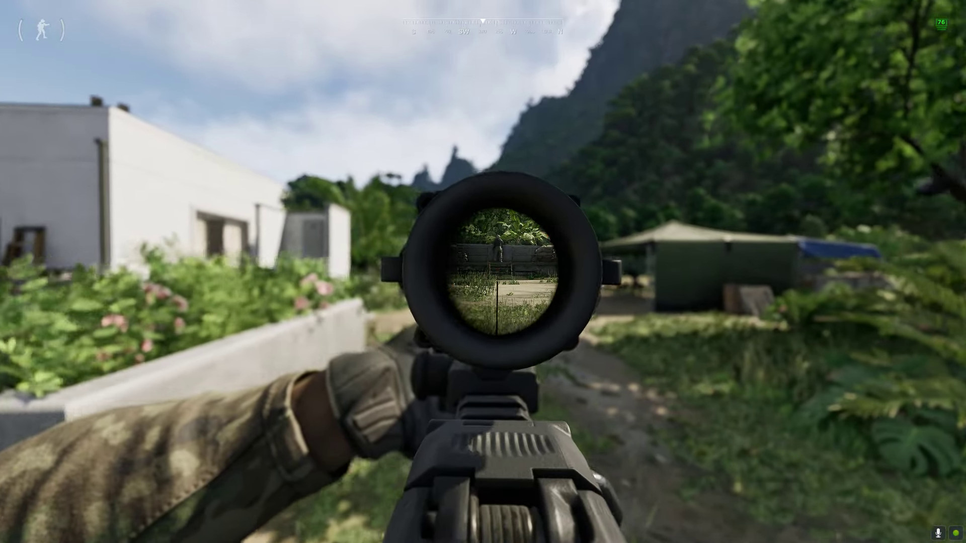
Reopen the Graphics settings and apply FSR as the Anti-Aliasing/Upscaling method again
right_click(483, 272)
key("Tab")
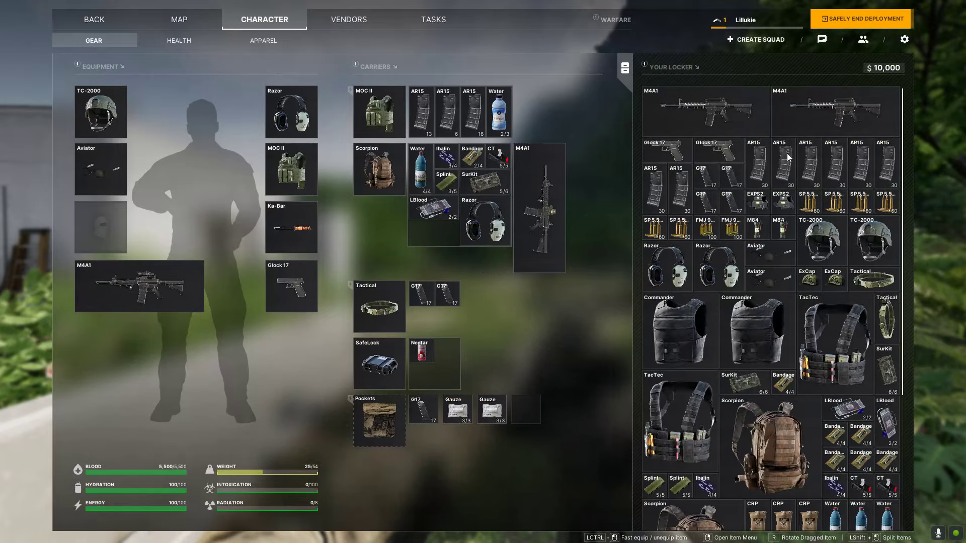
left_click(909, 40)
left_click(252, 49)
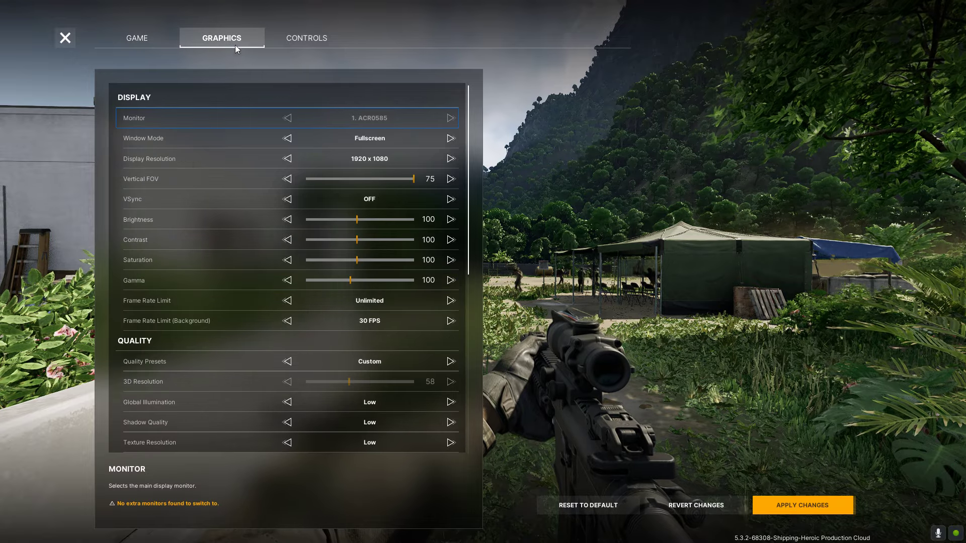
scroll(416, 347, "down", 3)
scroll(417, 363, "down", 5)
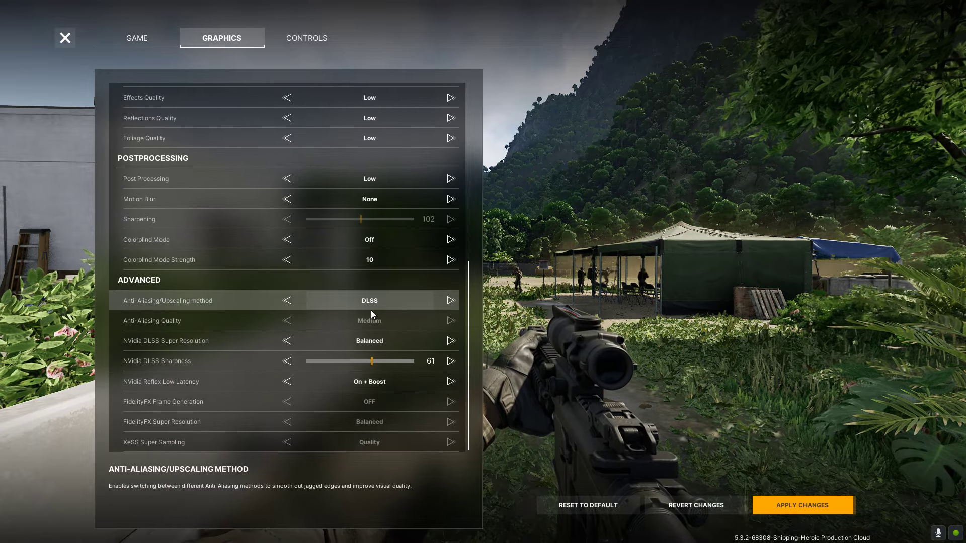
left_click(453, 301)
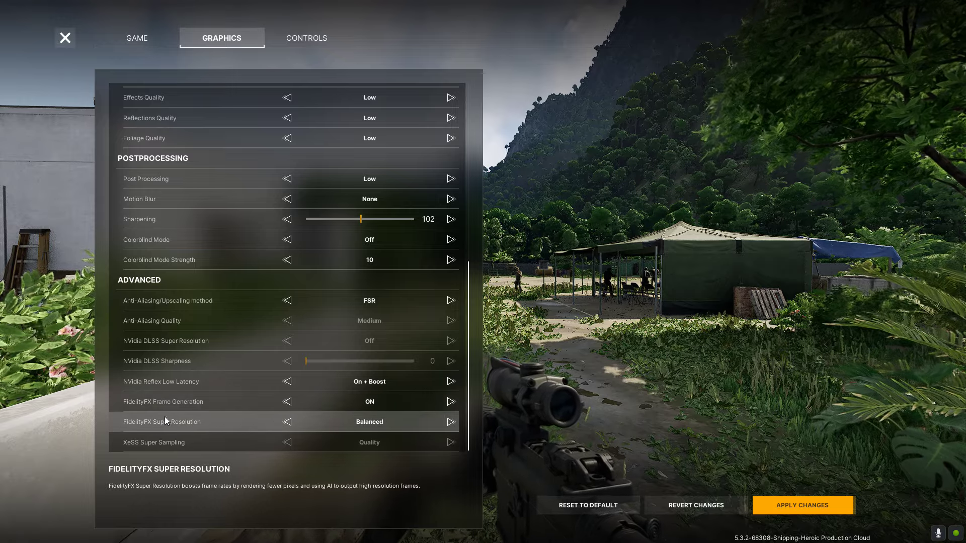
left_click(802, 506)
Resume play, walking toward the tent, scoping in and reloading the rifle
key("Escape")
key("w")
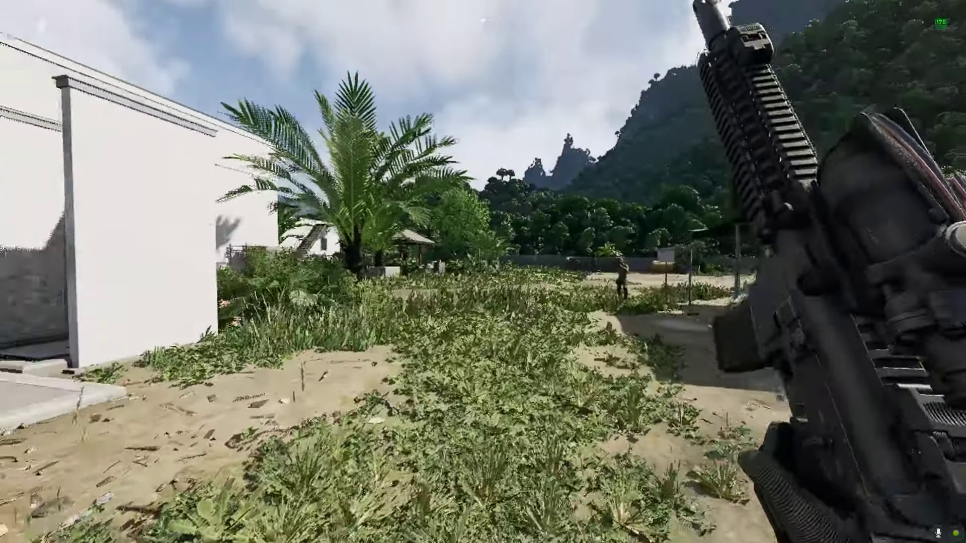
right_click(483, 272)
key("r")
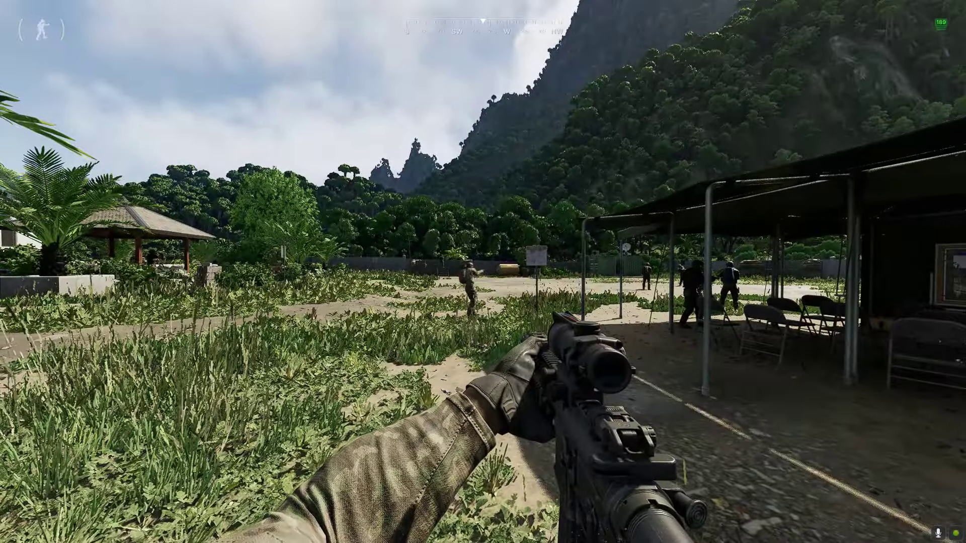
Close the Gray Zone Warfare window from its taskbar icon
key("super")
right_click(354, 533)
left_click(352, 511)
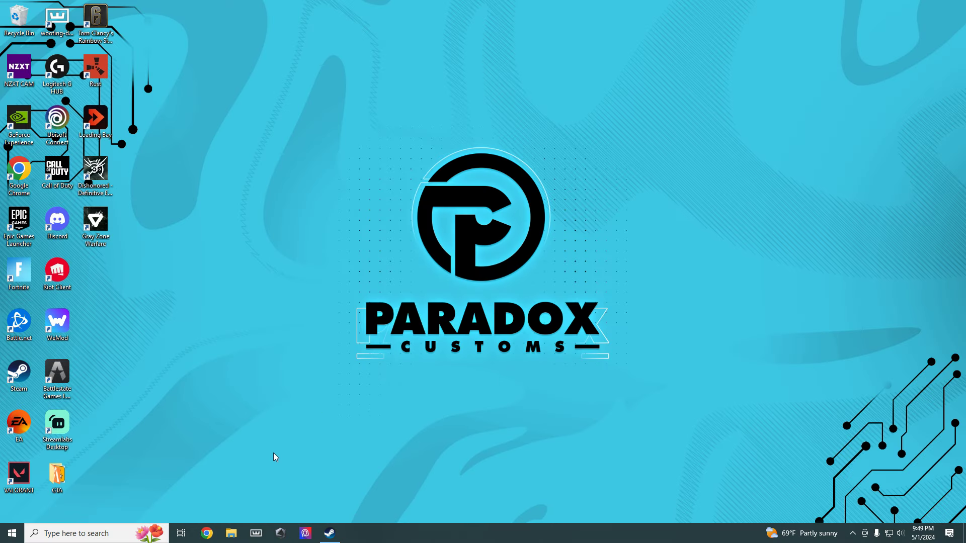
Bring up Steam and open the library context menu for Gray Zone Warfare
left_click(331, 532)
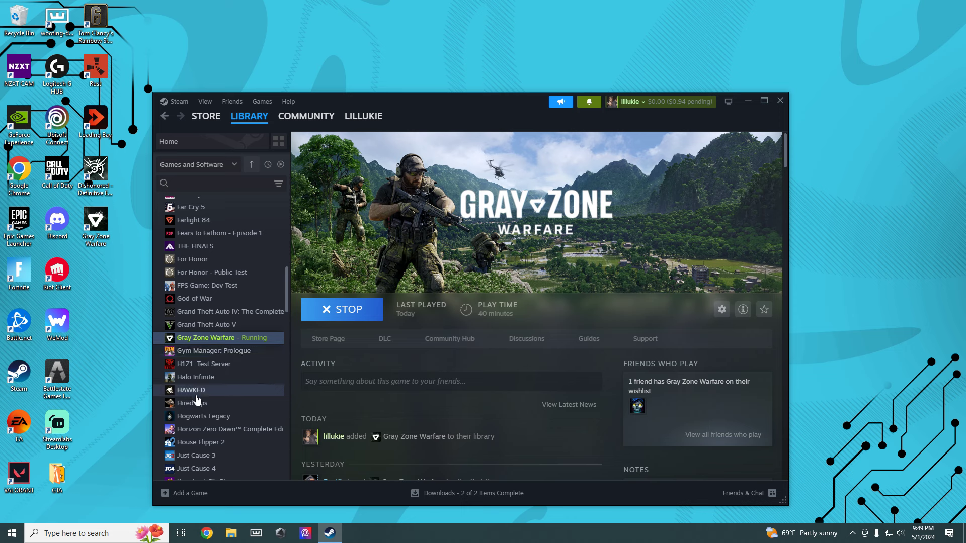
right_click(201, 342)
Open the game's install folder with Manage > Browse local files and enlarge the Explorer window
mouse_move(265, 406)
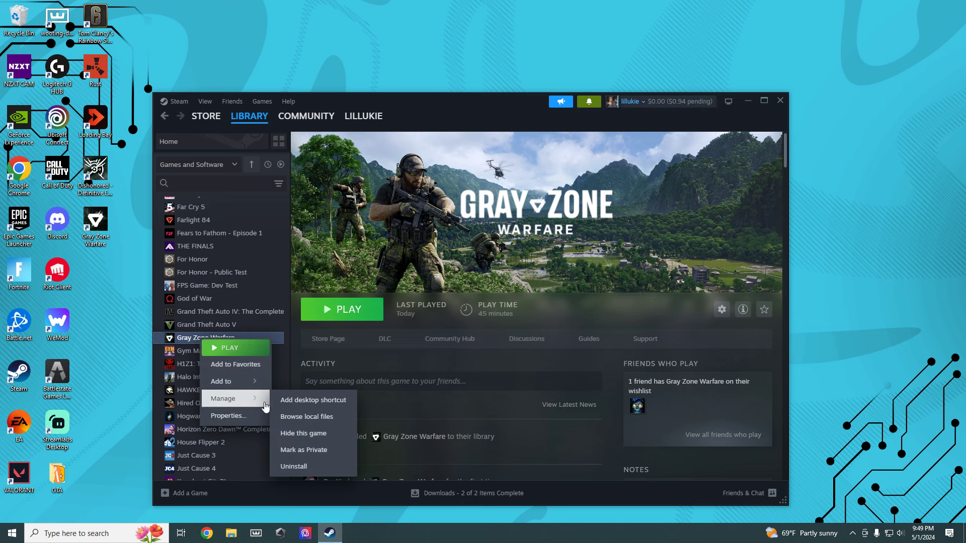
left_click(309, 422)
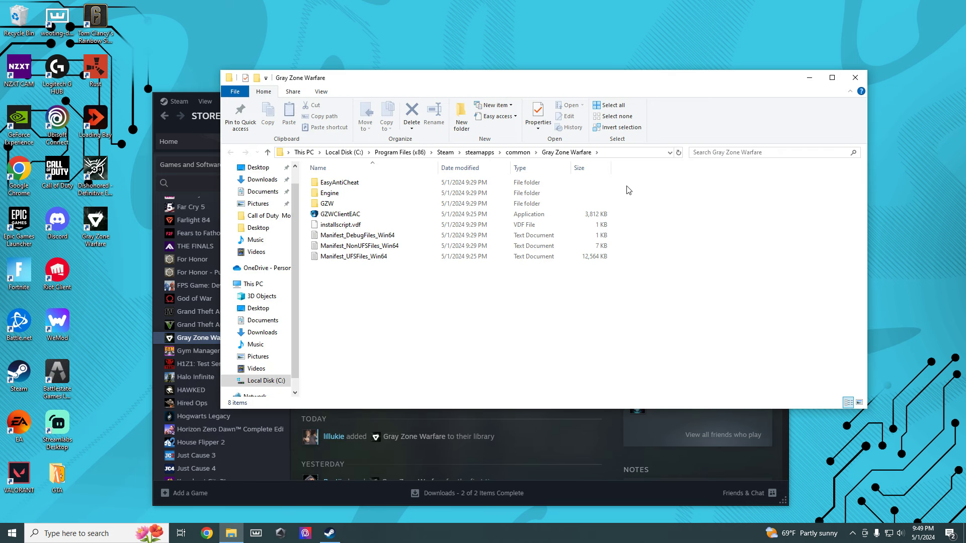
left_click_drag(217, 72, 73, 17)
left_click_drag(513, 30, 575, 103)
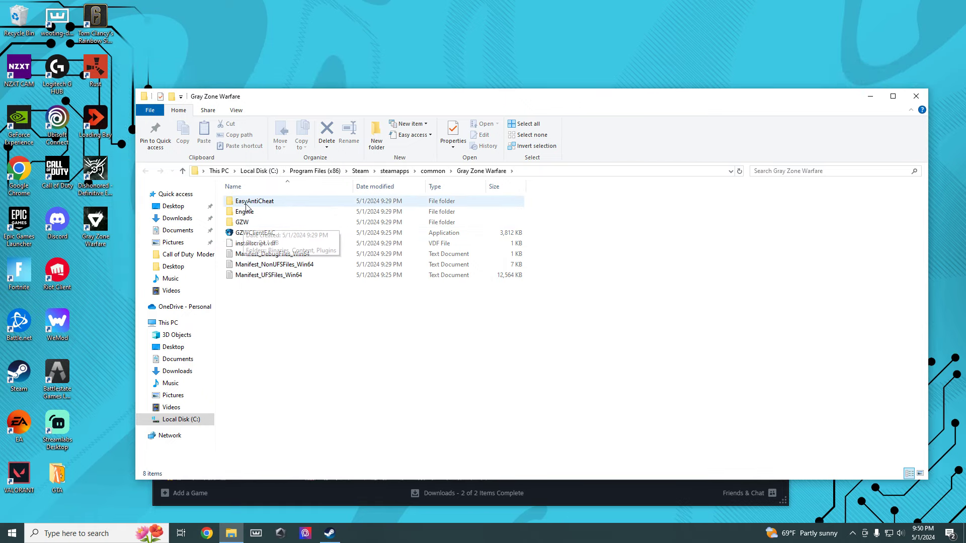
Navigate into the GZW\Binaries\Win64 folder
double_click(244, 223)
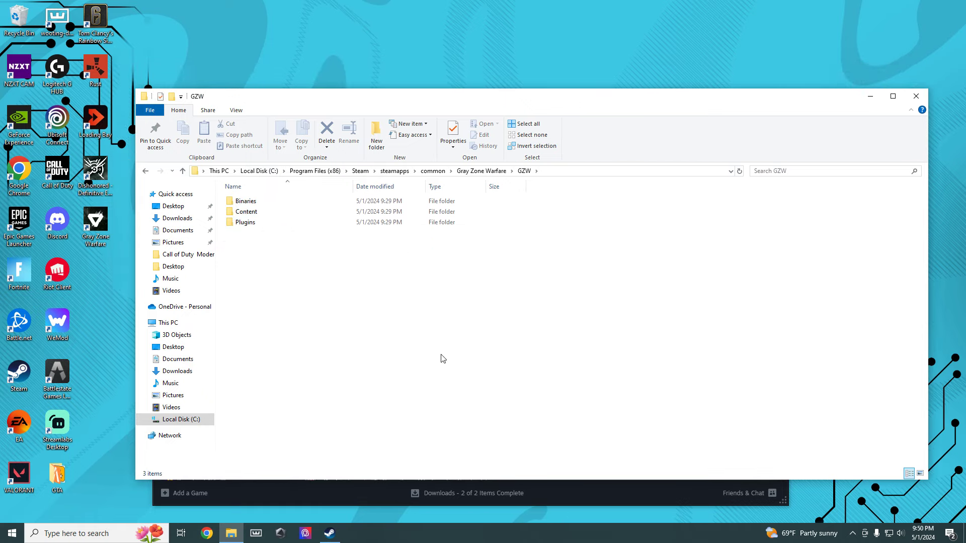
double_click(246, 201)
double_click(247, 204)
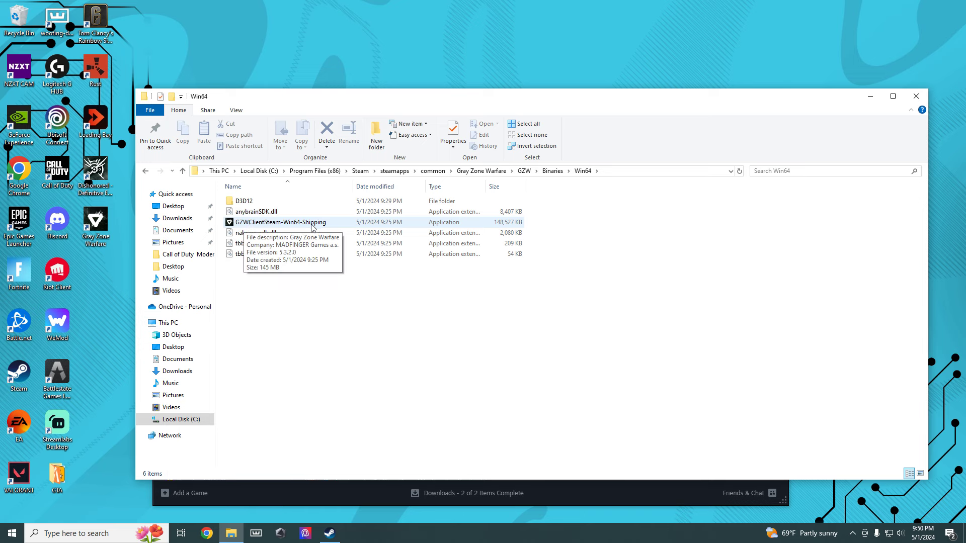
Enable Disable fullscreen optimizations in GZWClientSteam-Win64-Shipping's Compatibility properties and confirm
right_click(252, 225)
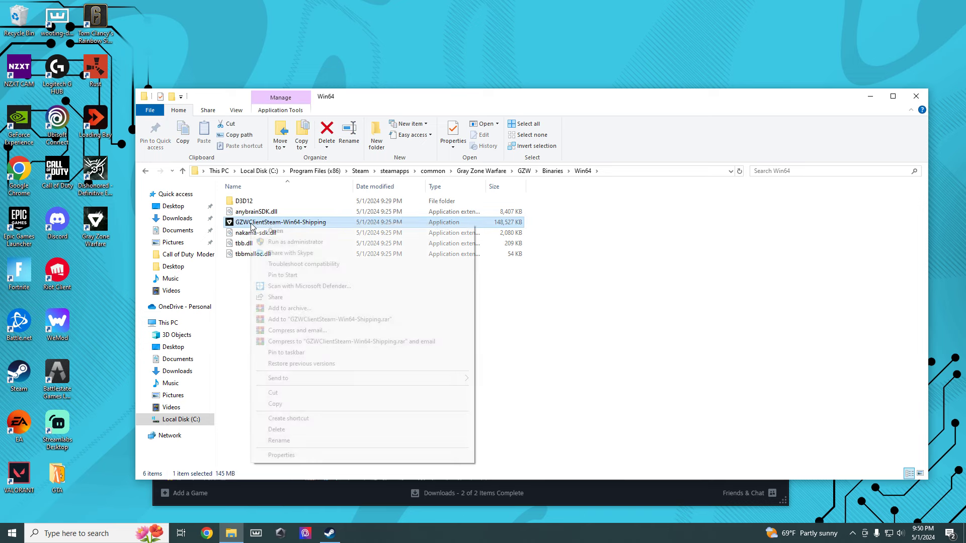
left_click(291, 456)
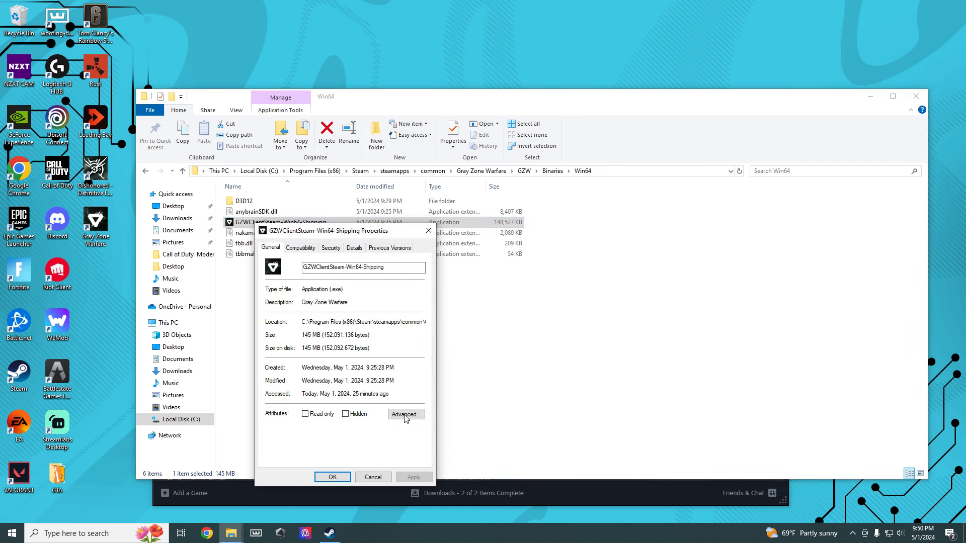
left_click(297, 250)
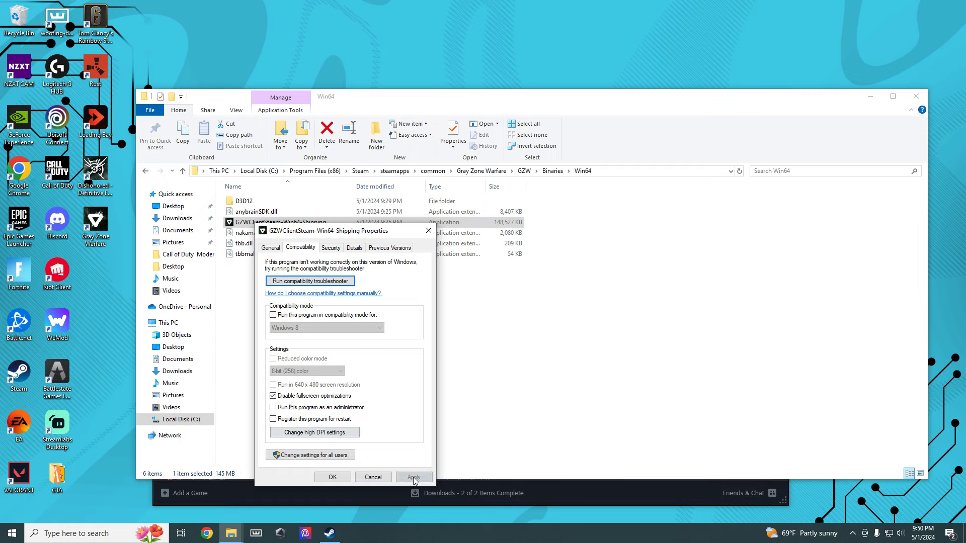
left_click(342, 479)
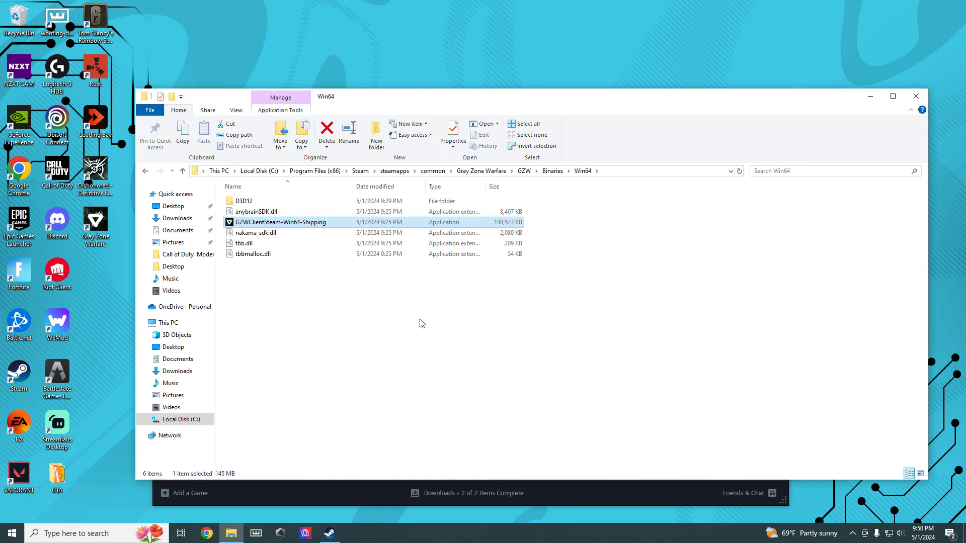
Close Explorer and reopen the install folder through Steam's Browse local files
left_click(913, 100)
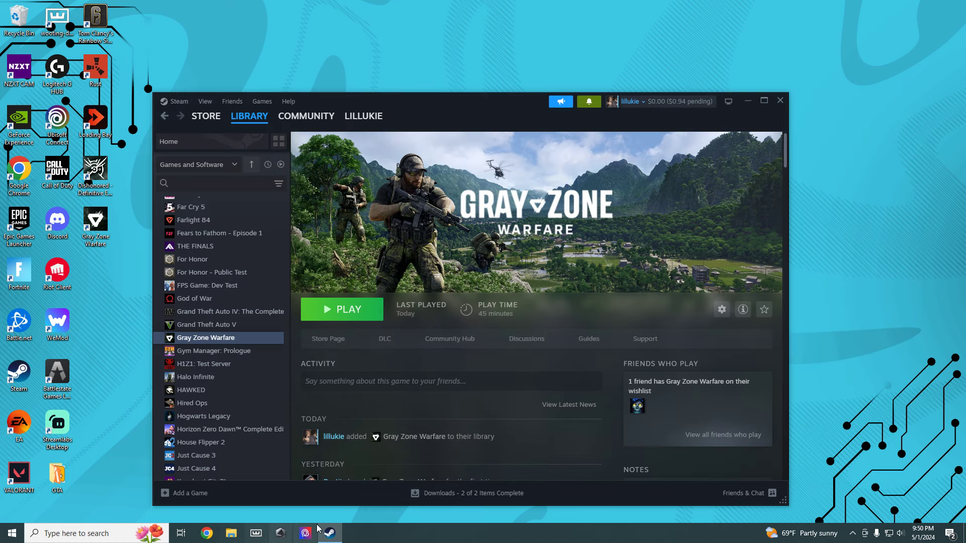
right_click(209, 342)
mouse_move(247, 398)
left_click(313, 416)
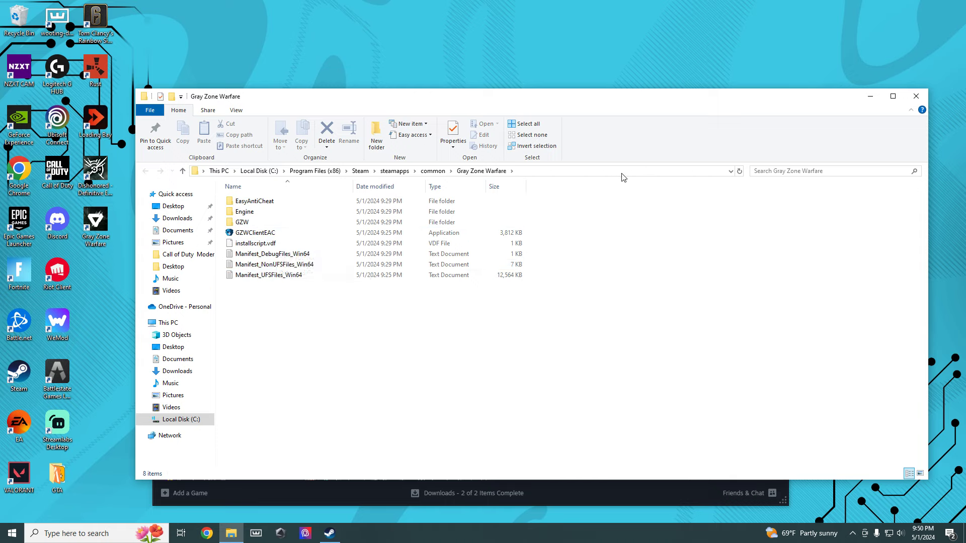
Copy the path C:\Program Files (x86)\Steam\steamapps\common\Gray Zone Warfare from the address bar
left_click(604, 173)
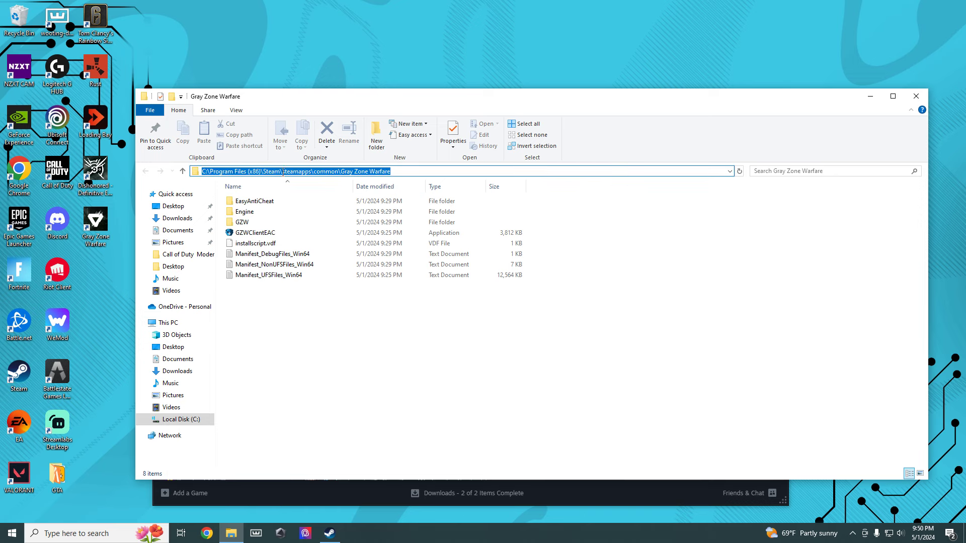
right_click(363, 173)
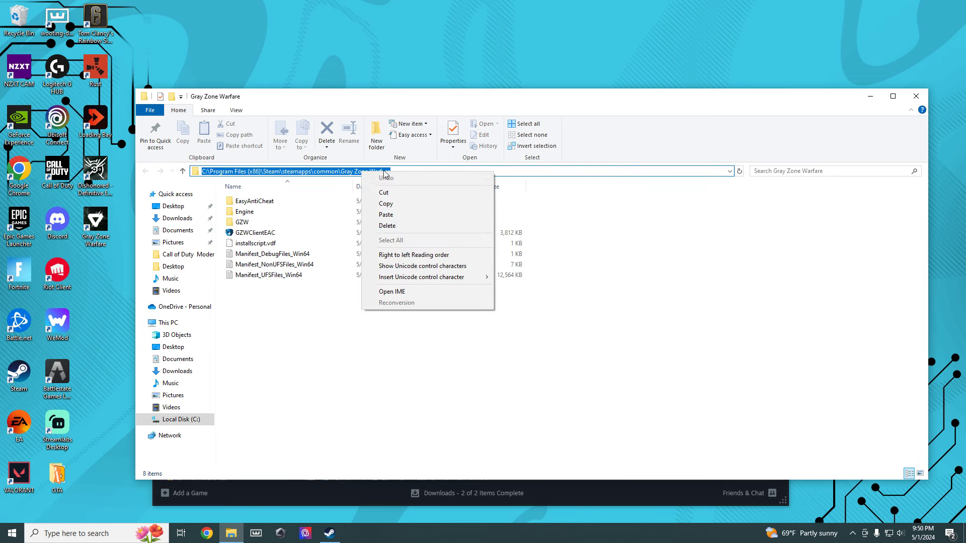
left_click(398, 205)
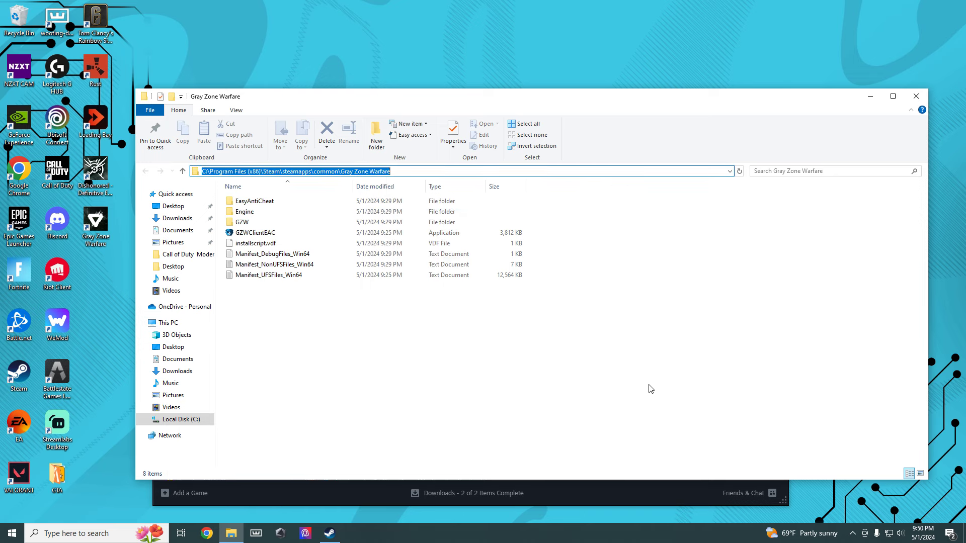
Close Explorer and reach Windows Graphics settings by searching 'GR' in Settings
left_click(916, 97)
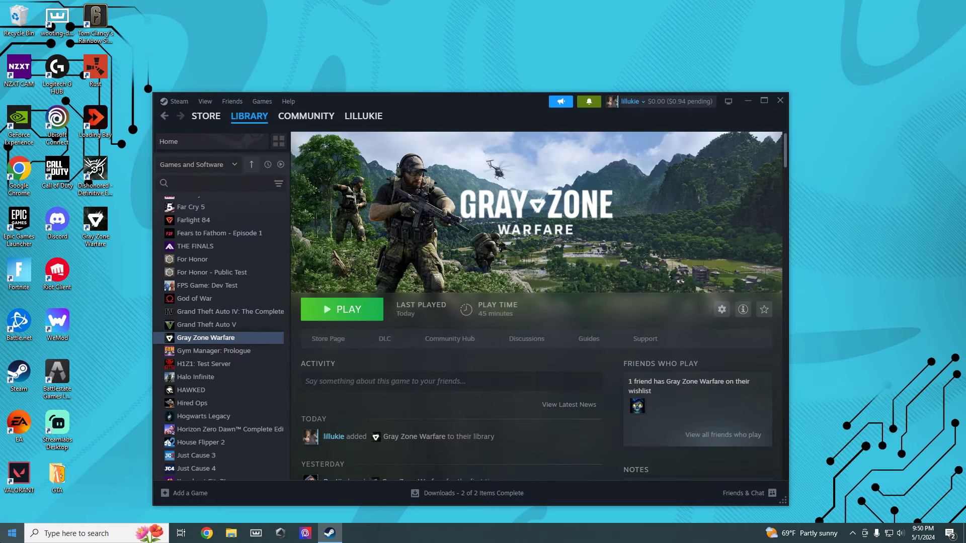
left_click(12, 534)
left_click(12, 487)
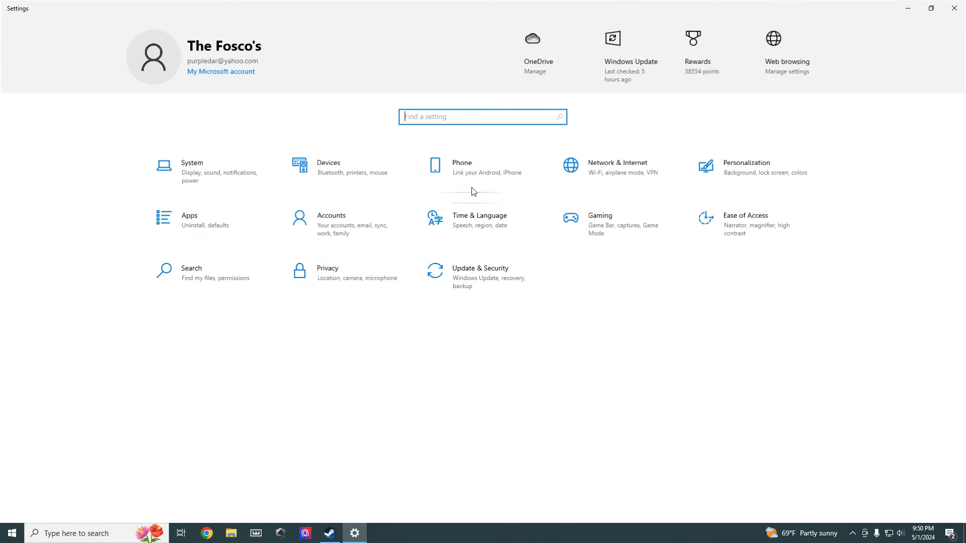
type("GRA")
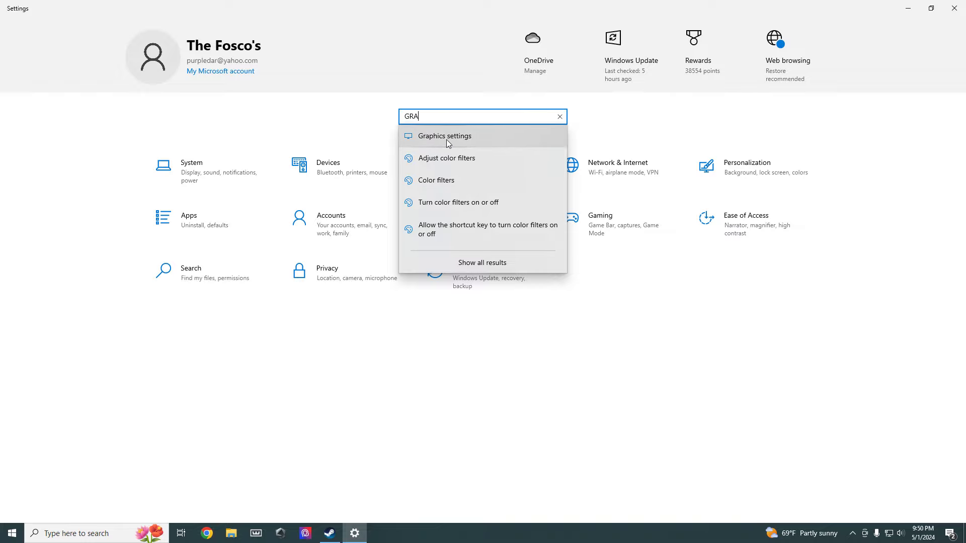
left_click(446, 141)
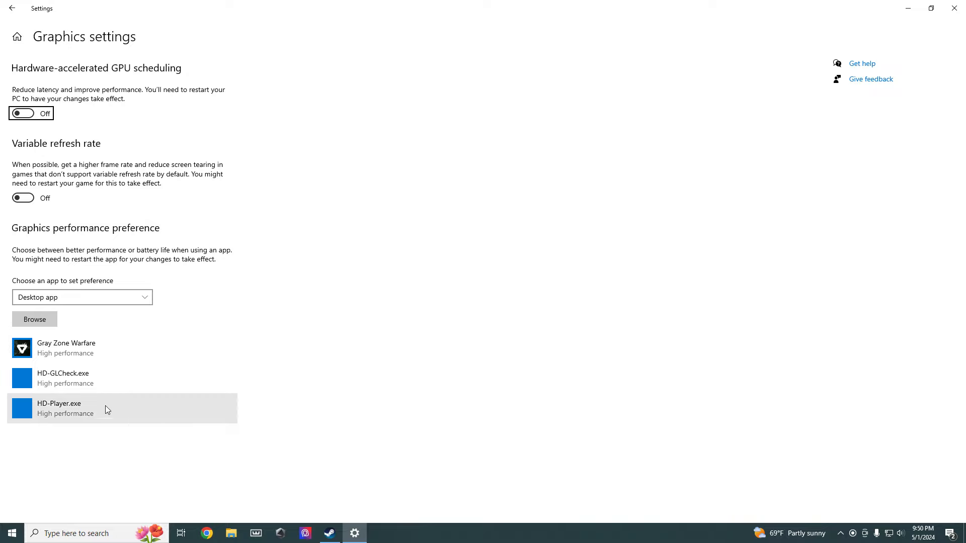
Browse for an app to add, pasting the Gray Zone Warfare install path as the file name
left_click(37, 324)
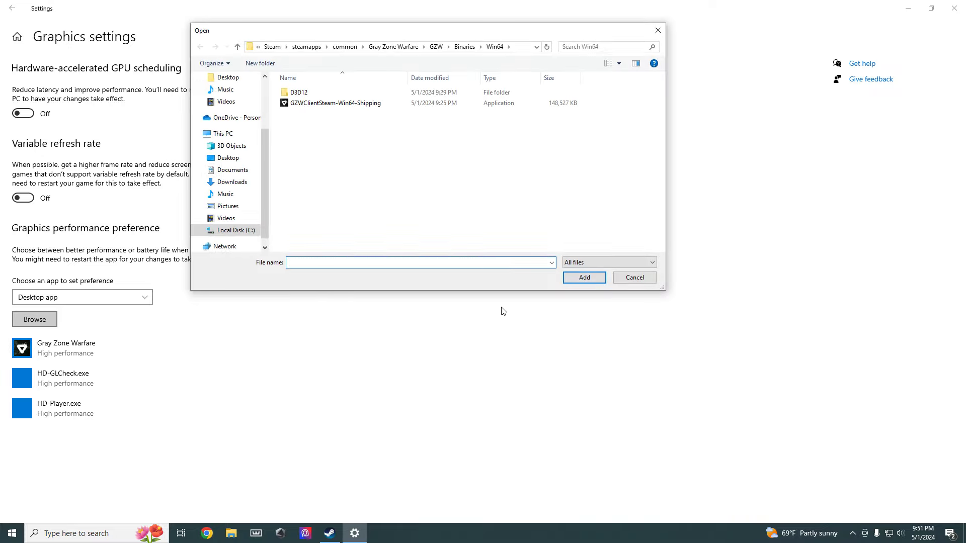
left_click_drag(492, 33, 572, 56)
left_click(308, 229)
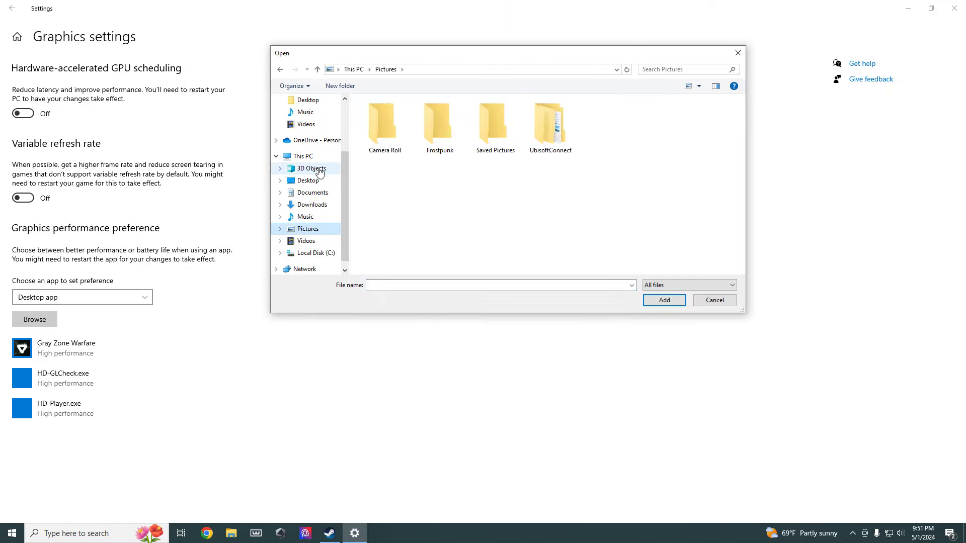
left_click(311, 169)
left_click(311, 126)
left_click(313, 193)
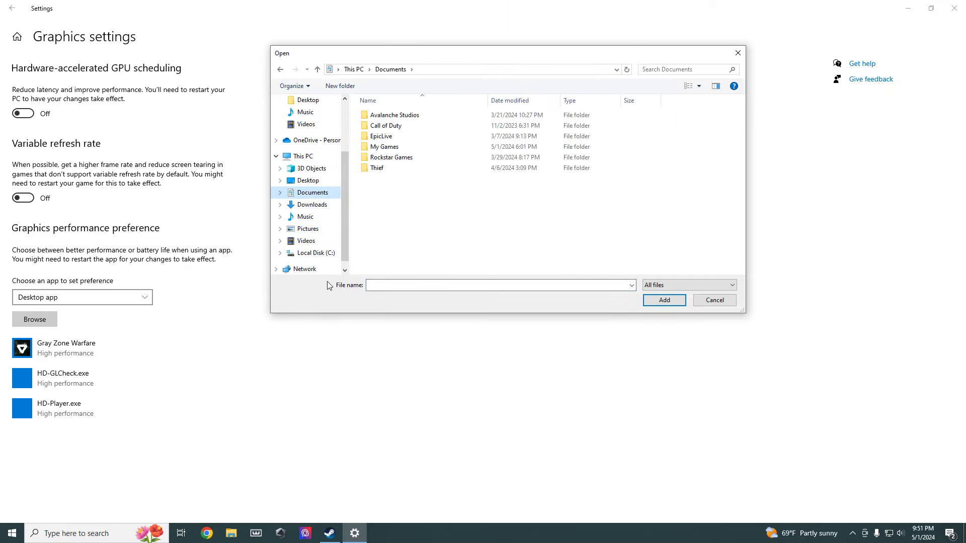
left_click(316, 253)
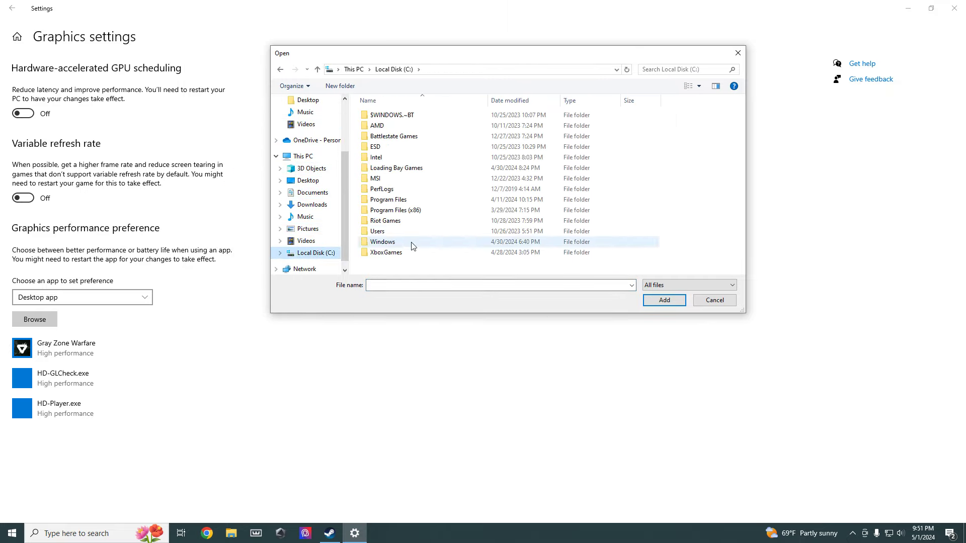
left_click(401, 286)
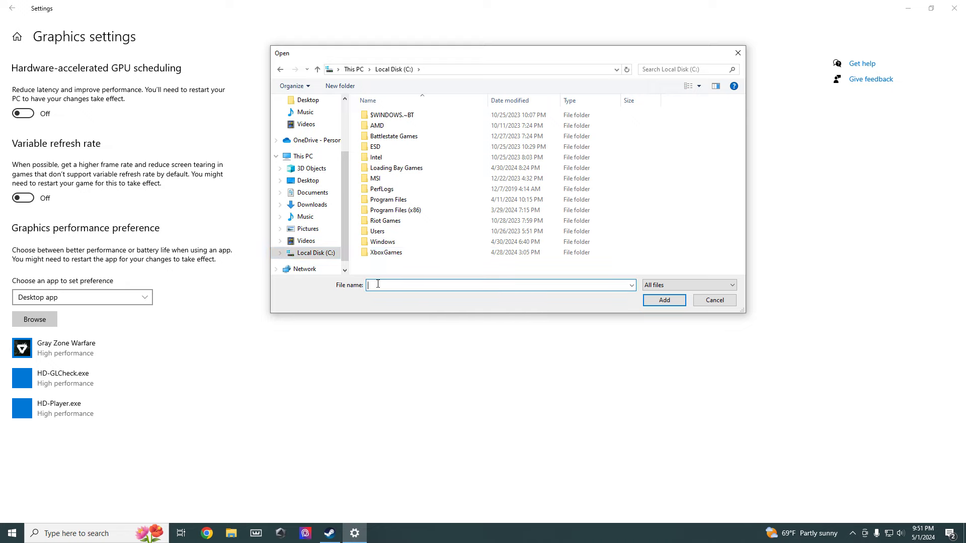
right_click(378, 285)
left_click(412, 328)
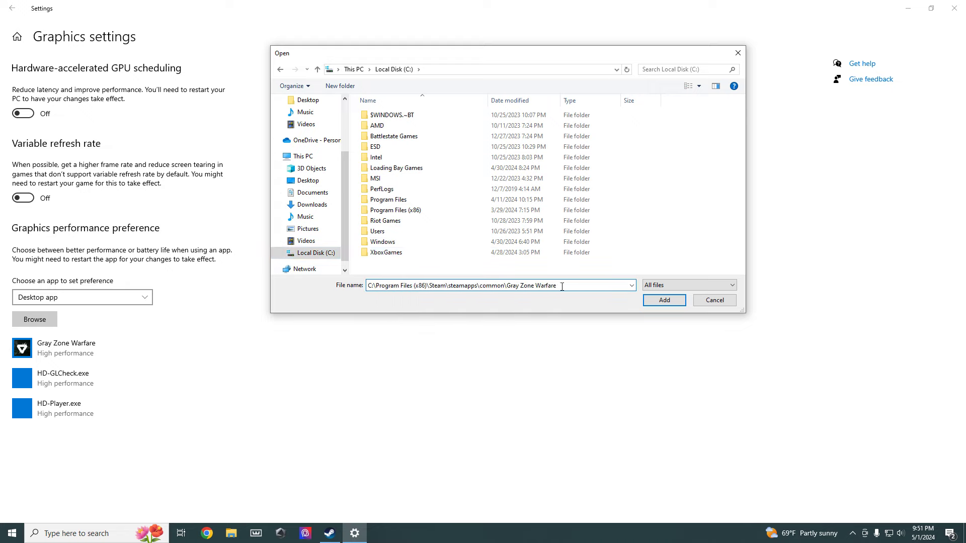
Add GZWClientSteam-Win64-Shipping from GZW > Binaries > Win64; Settings reports it was already added
left_click(662, 301)
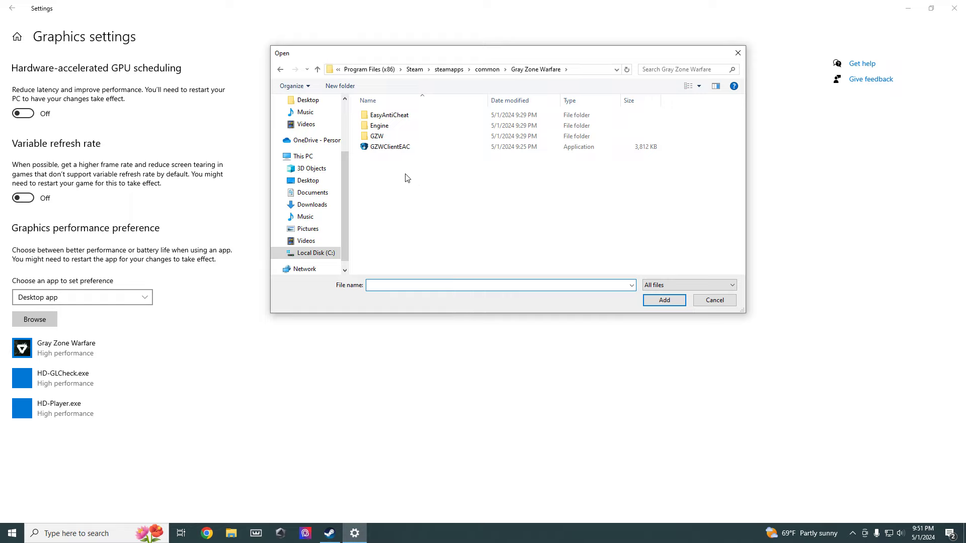
double_click(380, 140)
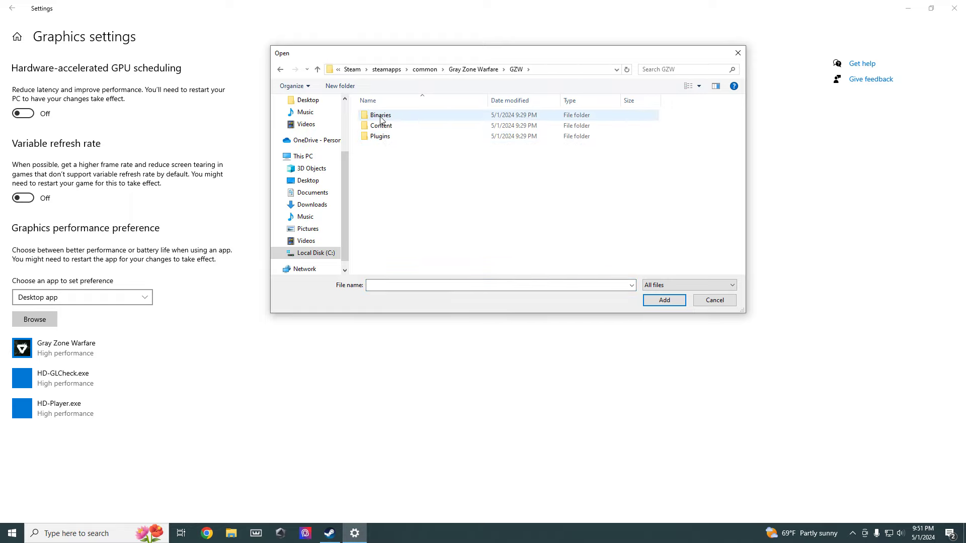
double_click(384, 117)
double_click(398, 118)
left_click(406, 130)
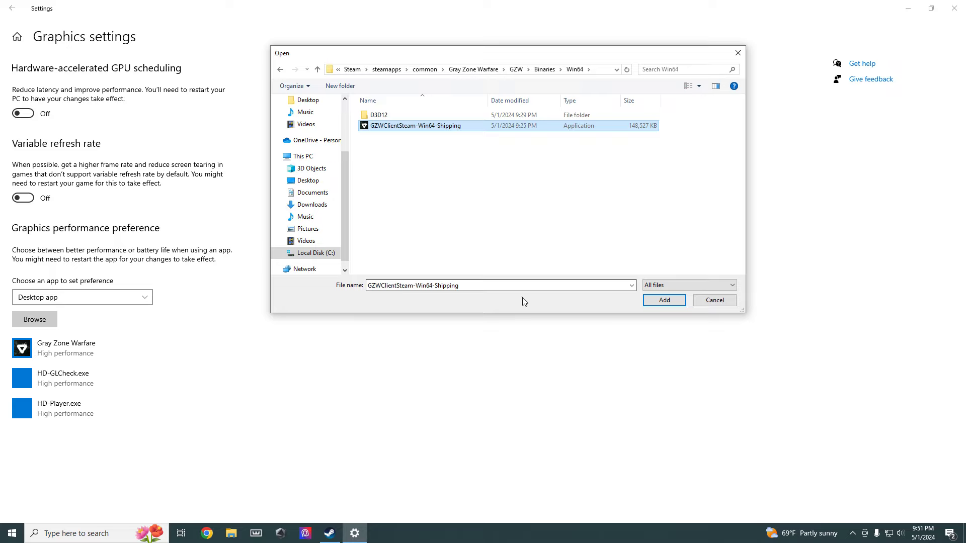
left_click(661, 301)
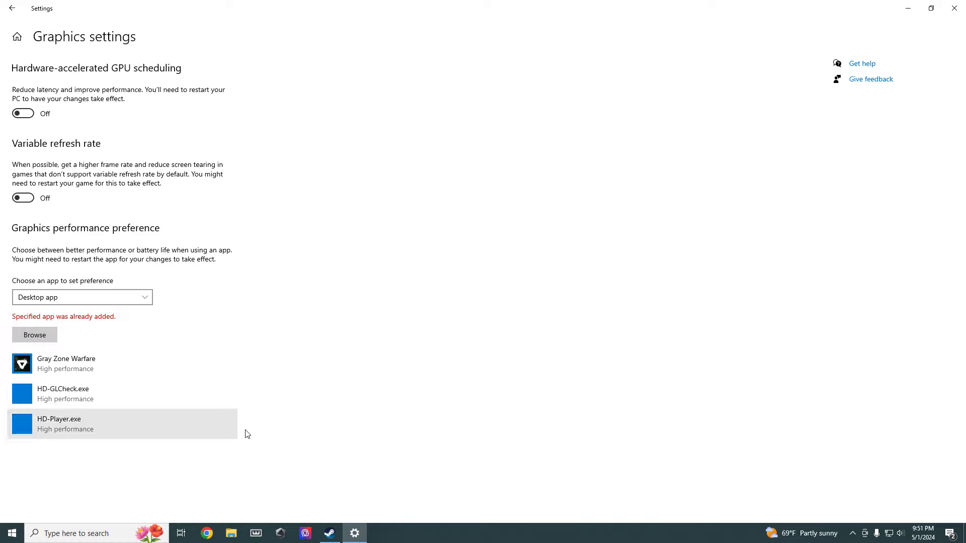
Save Gray Zone Warfare's graphics preference as High performance, then close Settings
left_click(78, 369)
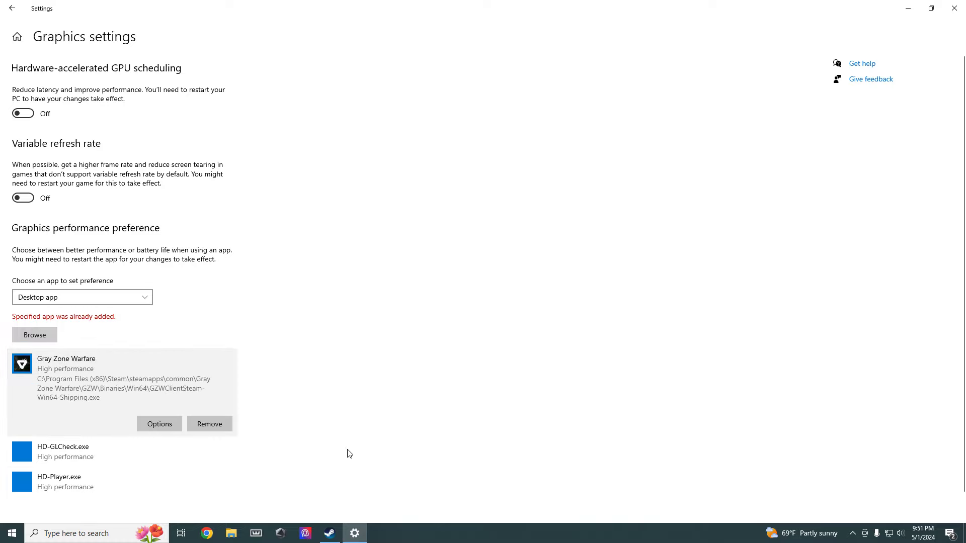
left_click(156, 426)
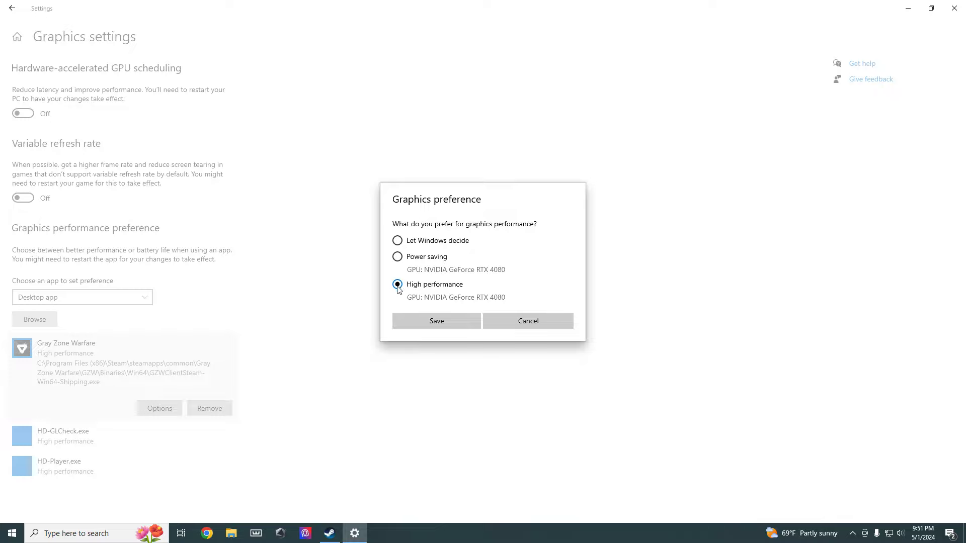
left_click(435, 320)
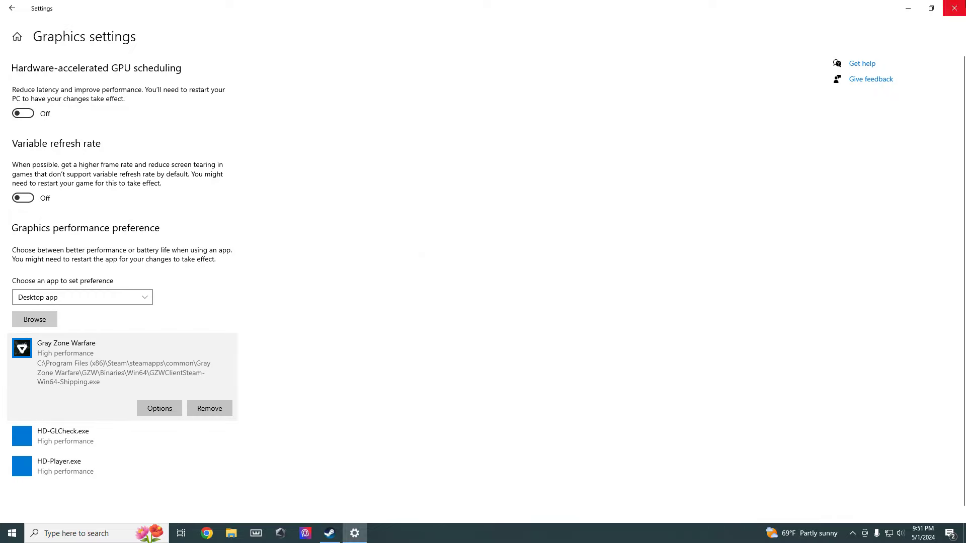
left_click(955, 8)
Minimize the Steam window to clear the desktop
left_click(749, 102)
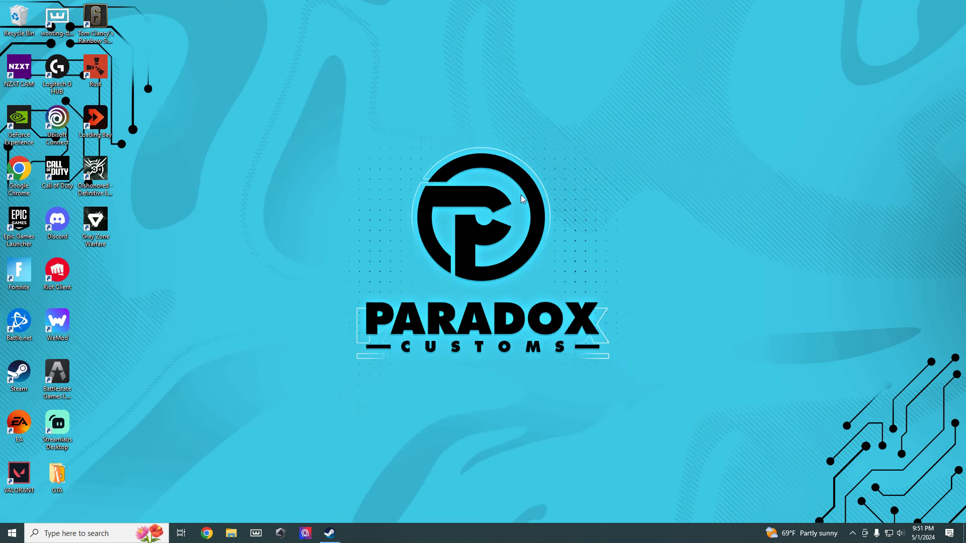